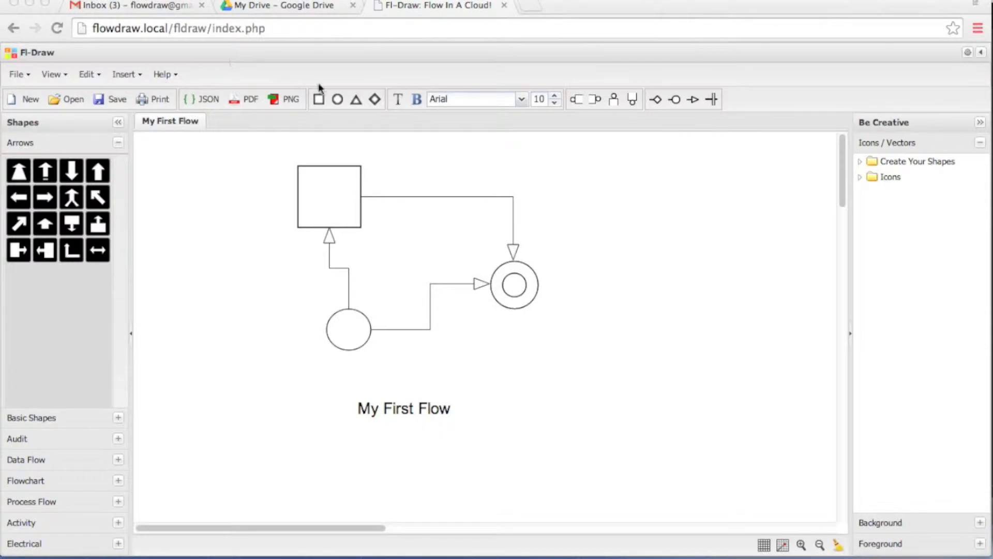
Step: View the diagram's JSON text representation, read through it, and close it
{"action": "left_click", "coordinate": [212, 177]}
{"action": "left_click", "coordinate": [204, 99]}
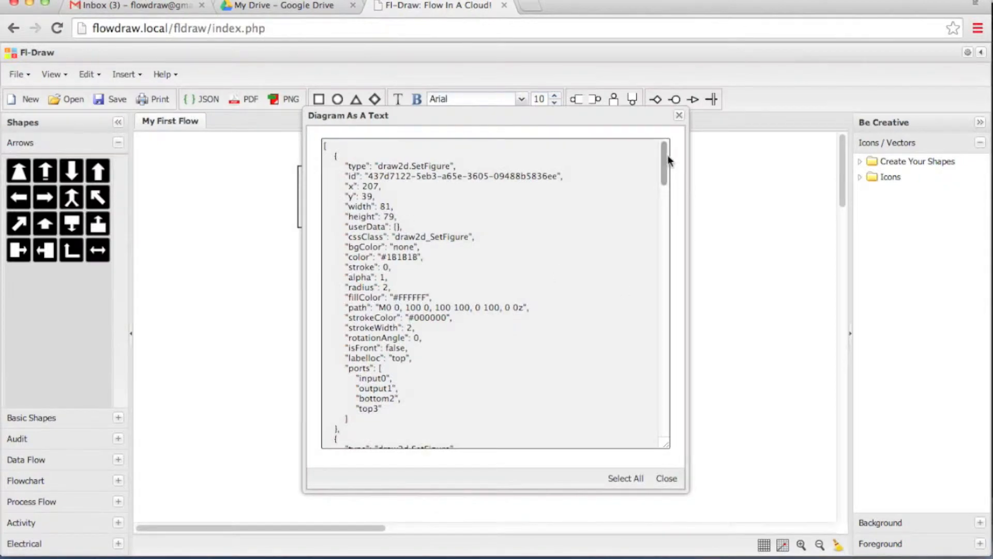
{"action": "left_click_drag", "start_coordinate": [665, 153], "coordinate": [657, 375]}
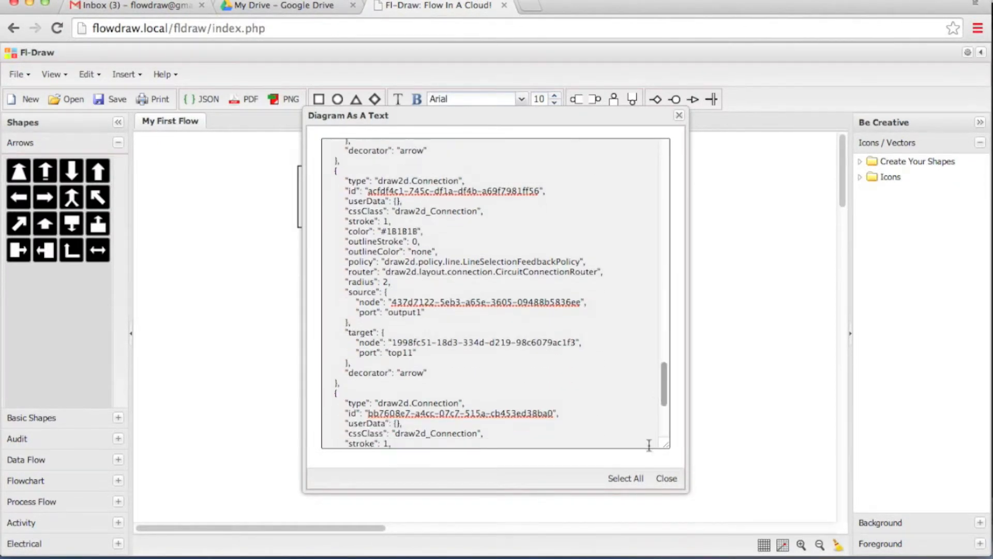
{"action": "left_click", "coordinate": [666, 478]}
Step: Preview the diagram's PDF and PNG exports, closing each preview
{"action": "left_click", "coordinate": [249, 104]}
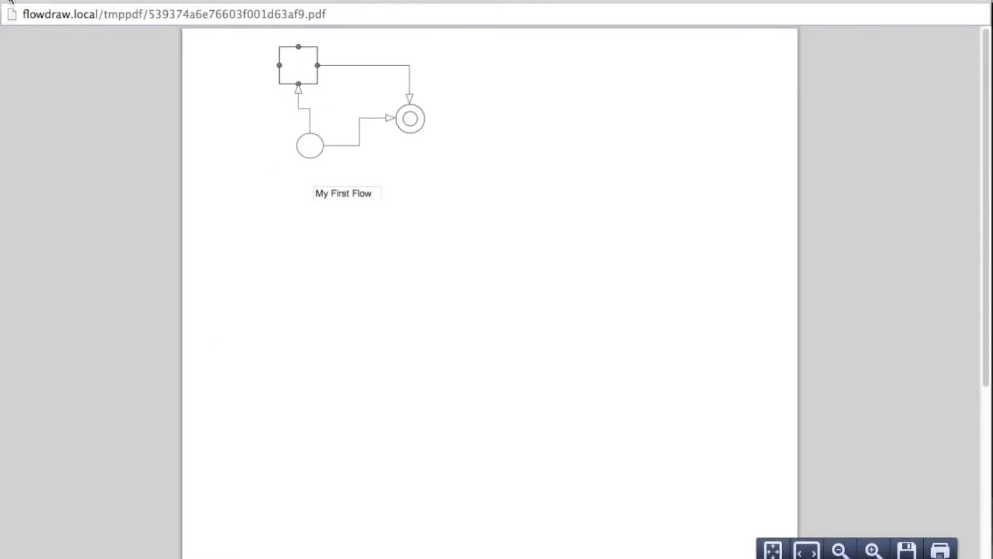
{"action": "left_click", "coordinate": [13, 2]}
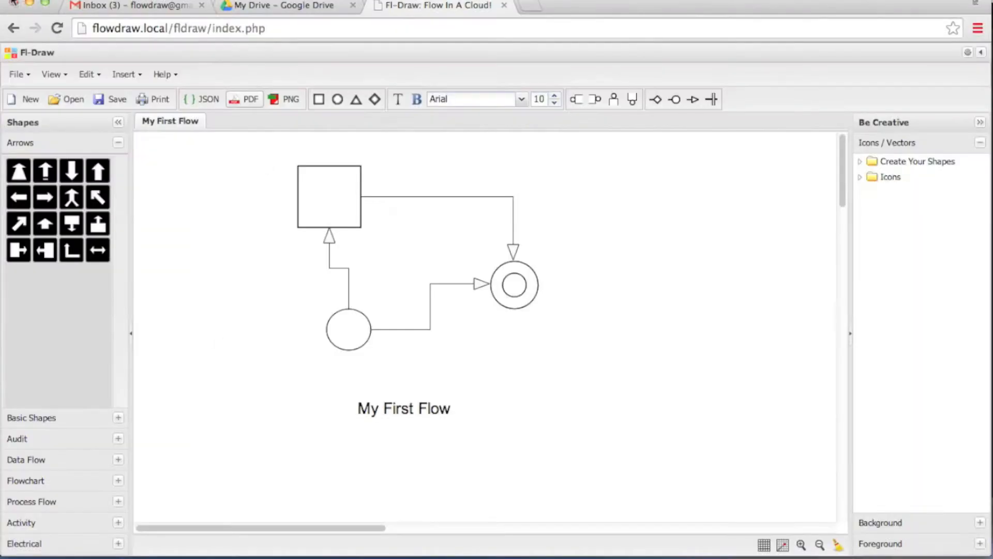
{"action": "left_click", "coordinate": [286, 101]}
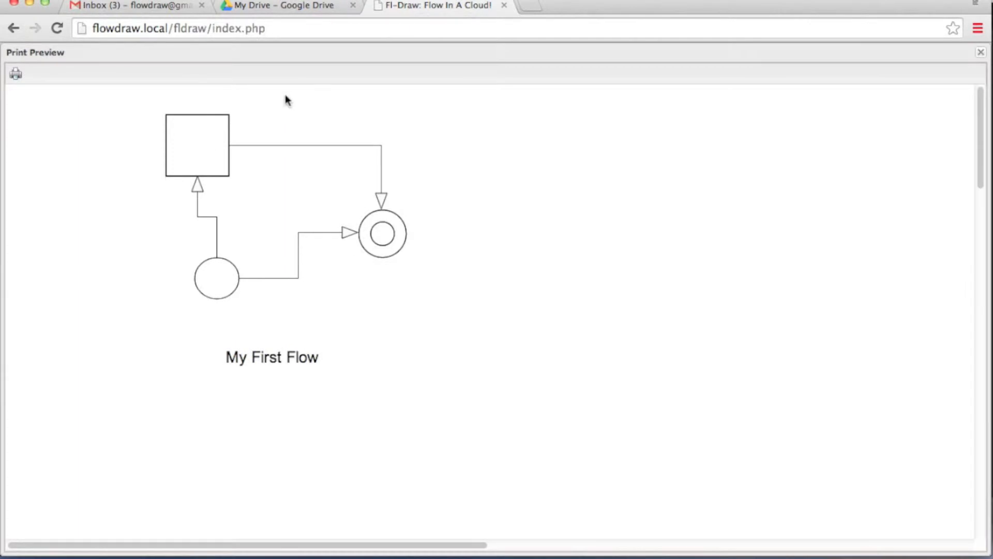
{"action": "left_click", "coordinate": [980, 53]}
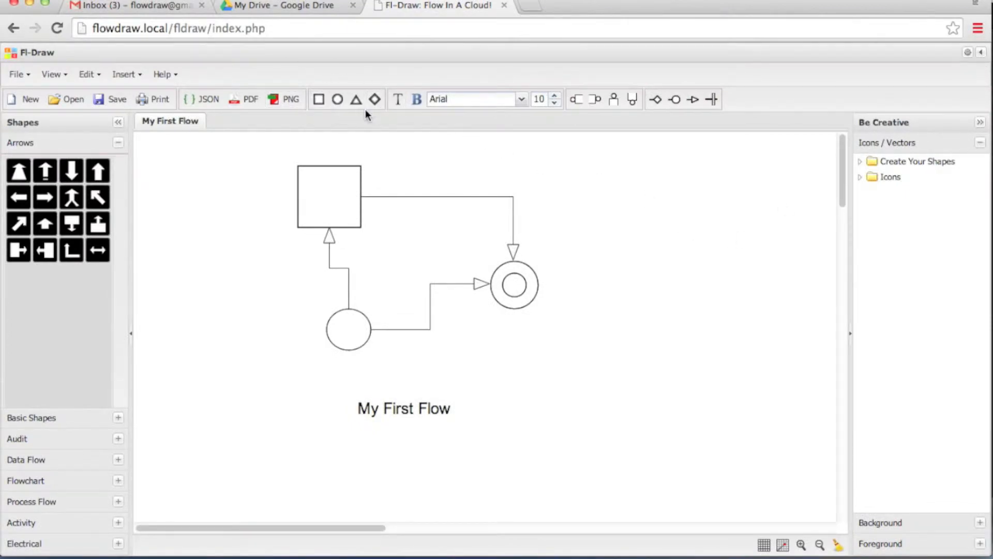
Step: Add a square beside the existing small square and a circle below the new square
{"action": "left_click", "coordinate": [319, 100]}
{"action": "left_click", "coordinate": [338, 98]}
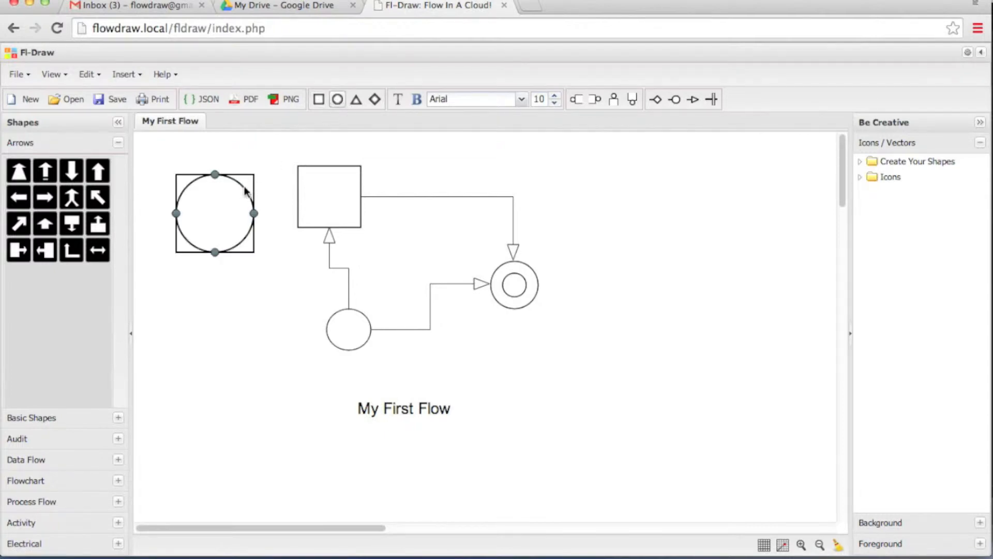
{"action": "left_click_drag", "start_coordinate": [217, 198], "coordinate": [193, 421]}
{"action": "left_click_drag", "start_coordinate": [223, 222], "coordinate": [210, 221]}
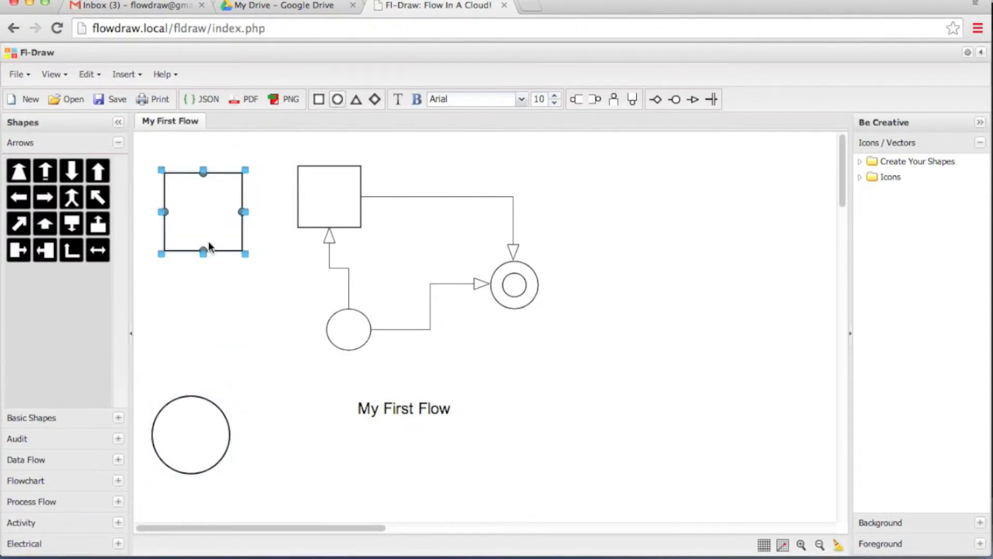
{"action": "left_click_drag", "start_coordinate": [194, 422], "coordinate": [219, 406]}
{"action": "mouse_move", "coordinate": [216, 229]}
{"action": "left_mouse_down"}
{"action": "mouse_move", "coordinate": [228, 247]}
{"action": "mouse_move", "coordinate": [226, 236]}
{"action": "left_mouse_up"}
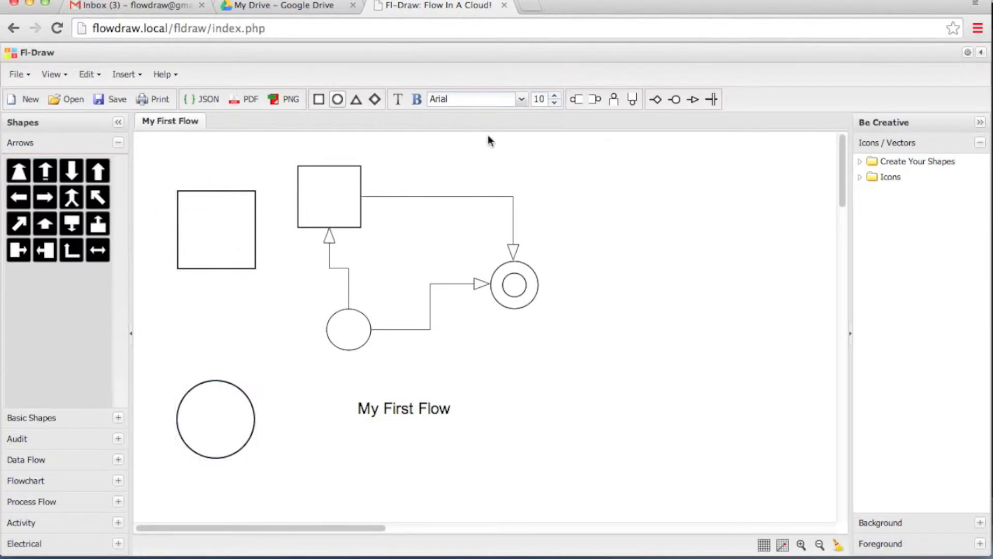
Step: Add a text label reading "My first label" in the empty area beyond the double circle
{"action": "left_click", "coordinate": [396, 100]}
{"action": "left_click_drag", "start_coordinate": [234, 223], "coordinate": [707, 225]}
{"action": "double_click", "coordinate": [639, 226]}
{"action": "left_click_drag", "start_coordinate": [639, 226], "coordinate": [586, 224]}
{"action": "type", "text": "My first label"}
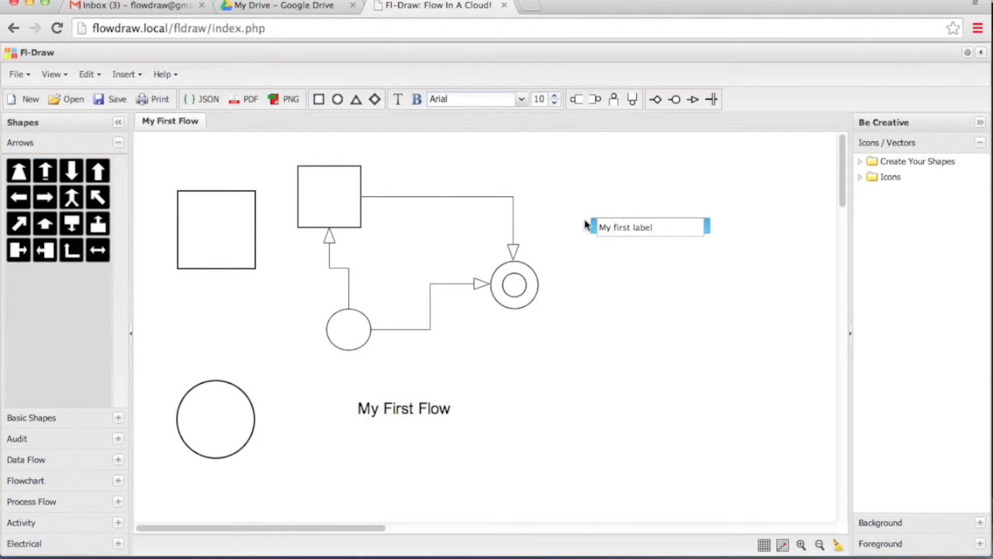
{"action": "left_click", "coordinate": [637, 309]}
Step: Make the "My first label" text bold and set its font to Courier New, shifting the label slightly upward
{"action": "left_click_drag", "start_coordinate": [617, 231], "coordinate": [620, 217]}
{"action": "left_click", "coordinate": [418, 100]}
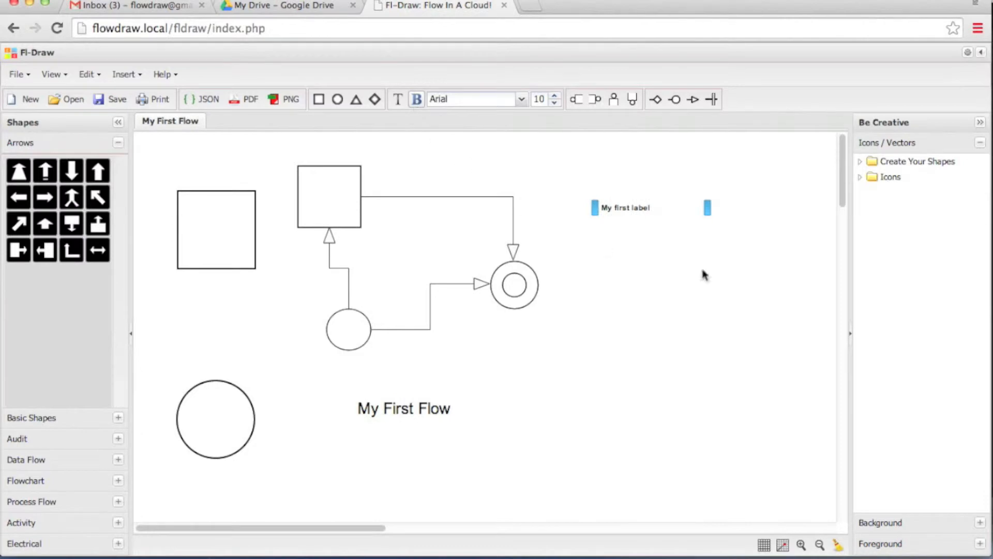
{"action": "left_click", "coordinate": [521, 99]}
{"action": "left_click", "coordinate": [469, 168]}
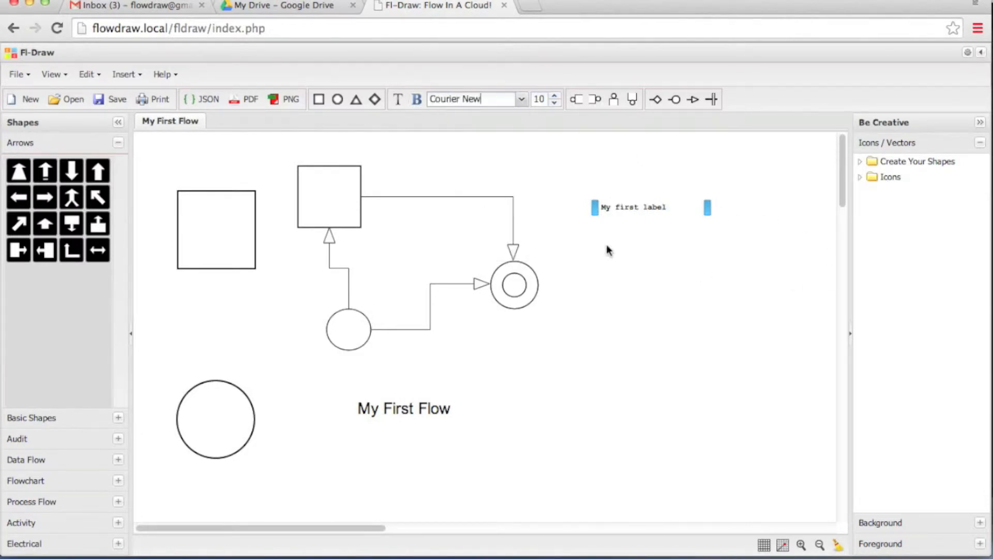
Step: Set the label's font size to 15 and move it down to about the double circle's level
{"action": "left_click", "coordinate": [554, 97]}
{"action": "left_click", "coordinate": [554, 97]}
{"action": "left_click", "coordinate": [555, 97]}
{"action": "left_click", "coordinate": [554, 97]}
{"action": "left_click", "coordinate": [555, 98]}
{"action": "left_click_drag", "start_coordinate": [669, 209], "coordinate": [667, 306]}
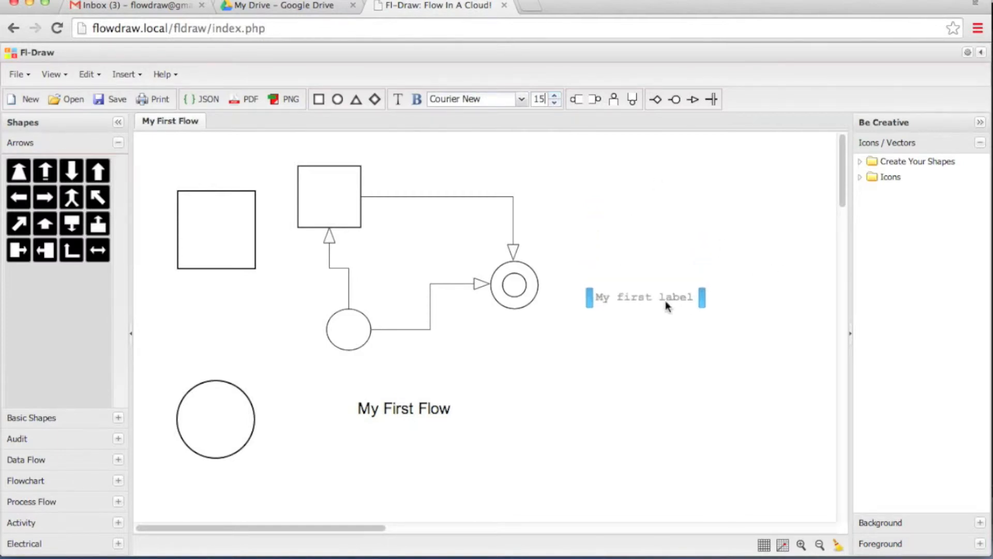
{"action": "left_click", "coordinate": [662, 248]}
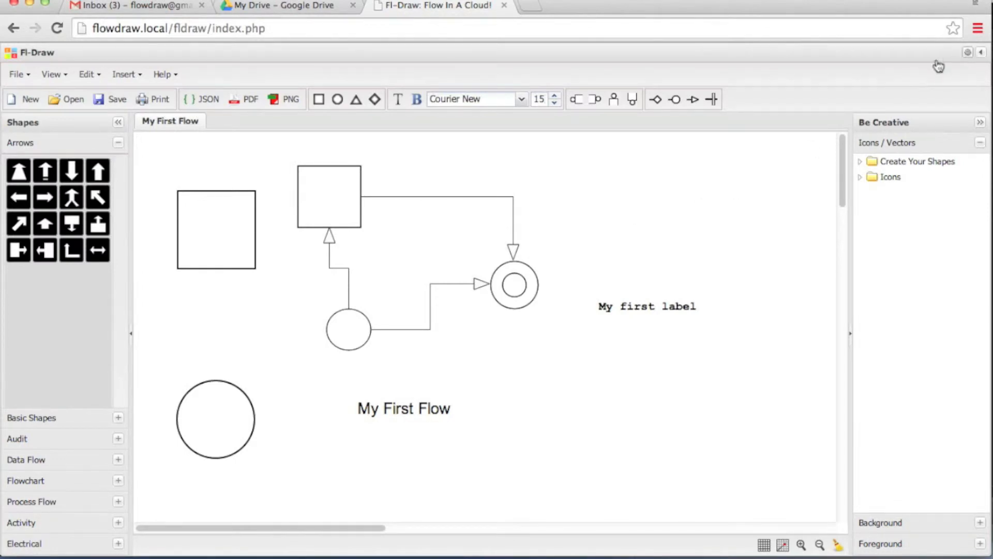
Step: Review the shape preferences and close them unchanged
{"action": "left_click", "coordinate": [966, 53]}
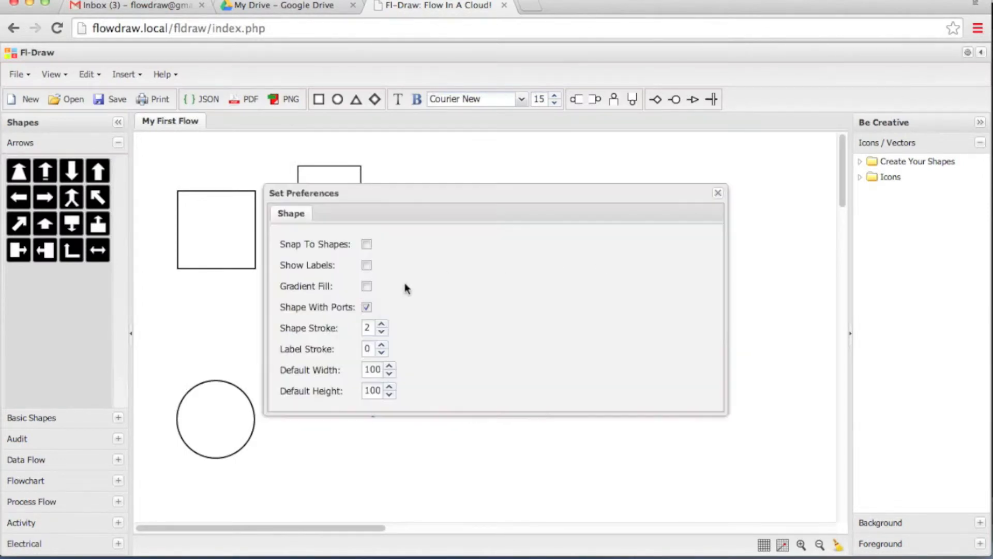
{"action": "left_click", "coordinate": [717, 193]}
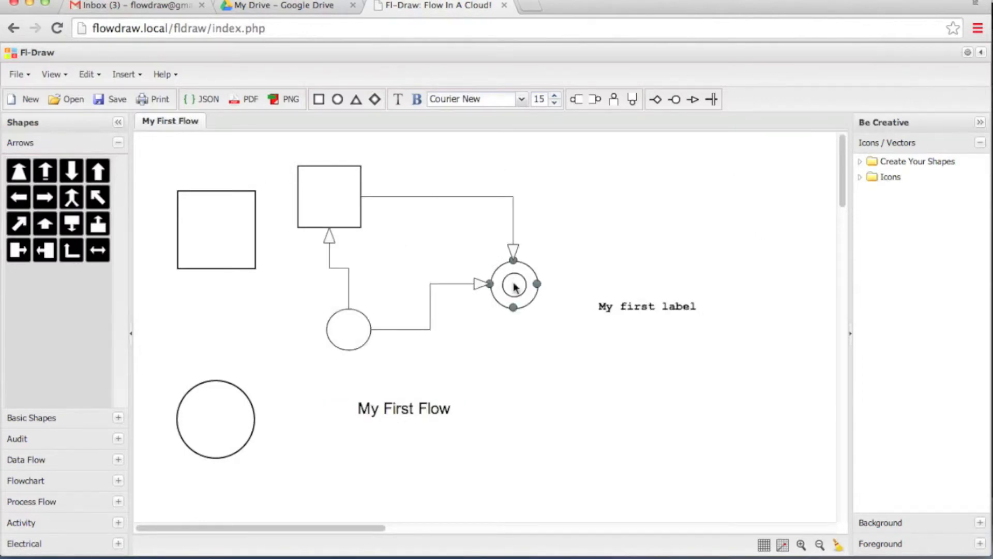
Step: Nudge the double circle slightly and place a heptagon from the basic shapes above "My first label"
{"action": "mouse_move", "coordinate": [514, 284]}
{"action": "left_mouse_down"}
{"action": "mouse_move", "coordinate": [516, 322]}
{"action": "mouse_move", "coordinate": [506, 289]}
{"action": "left_mouse_up"}
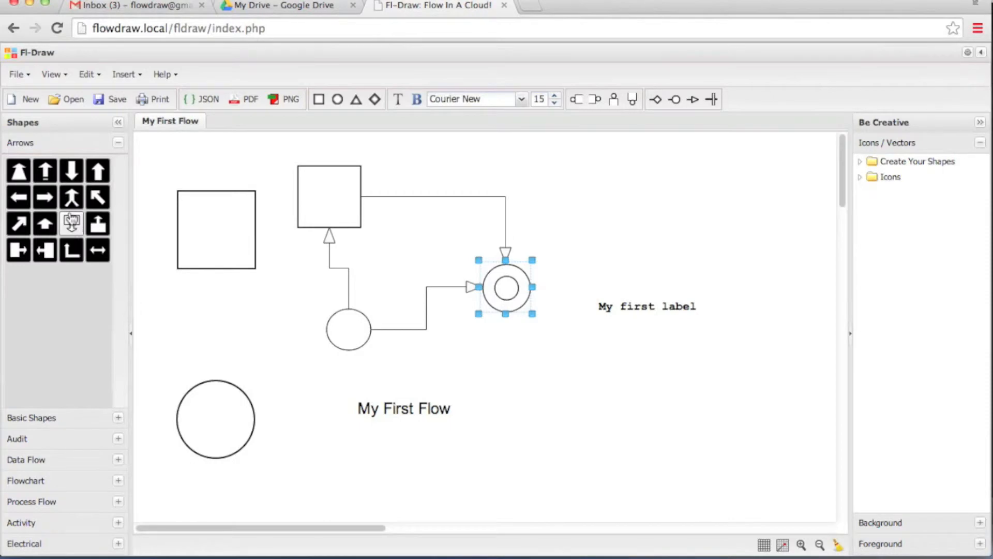
{"action": "left_click", "coordinate": [86, 421]}
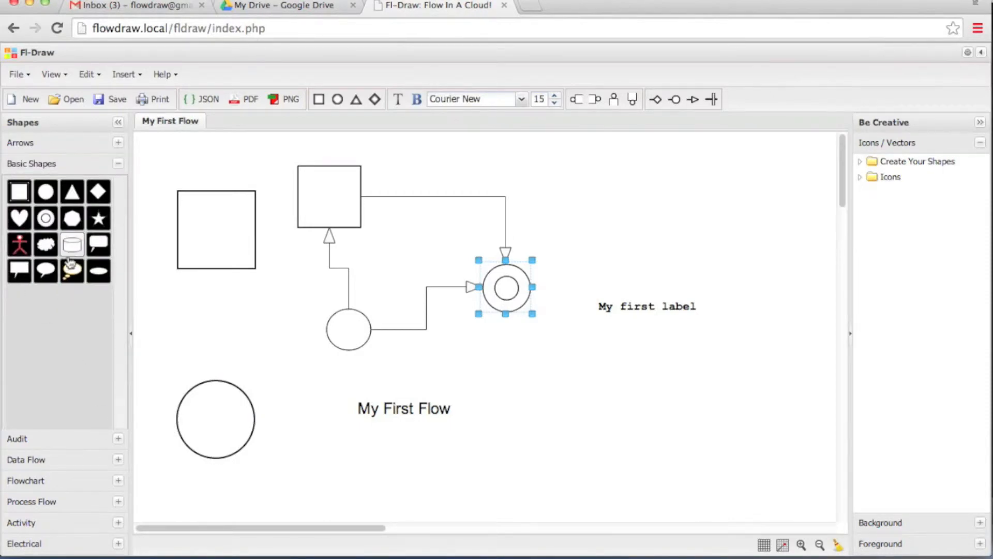
{"action": "left_click", "coordinate": [70, 220]}
{"action": "left_click_drag", "start_coordinate": [222, 211], "coordinate": [649, 216]}
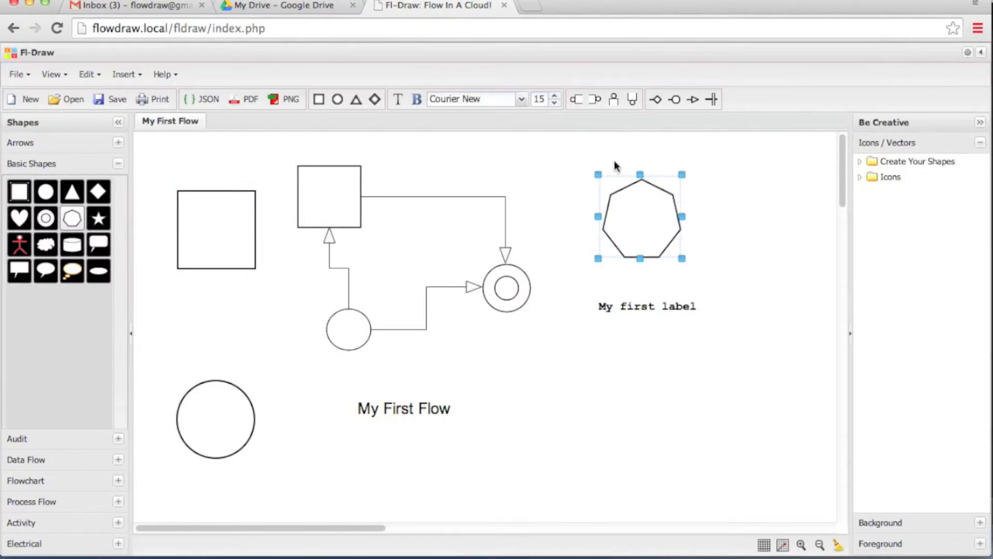
{"action": "left_click", "coordinate": [563, 216]}
{"action": "left_click_drag", "start_coordinate": [657, 220], "coordinate": [651, 207]}
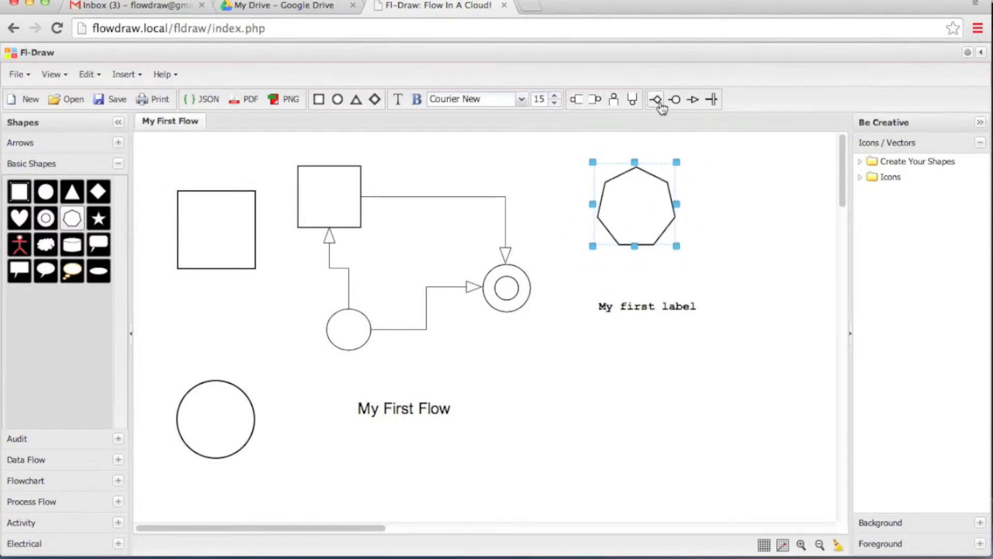
Step: Add a port to the heptagon's left side and connect it to the right port of the double circle
{"action": "left_click", "coordinate": [576, 98]}
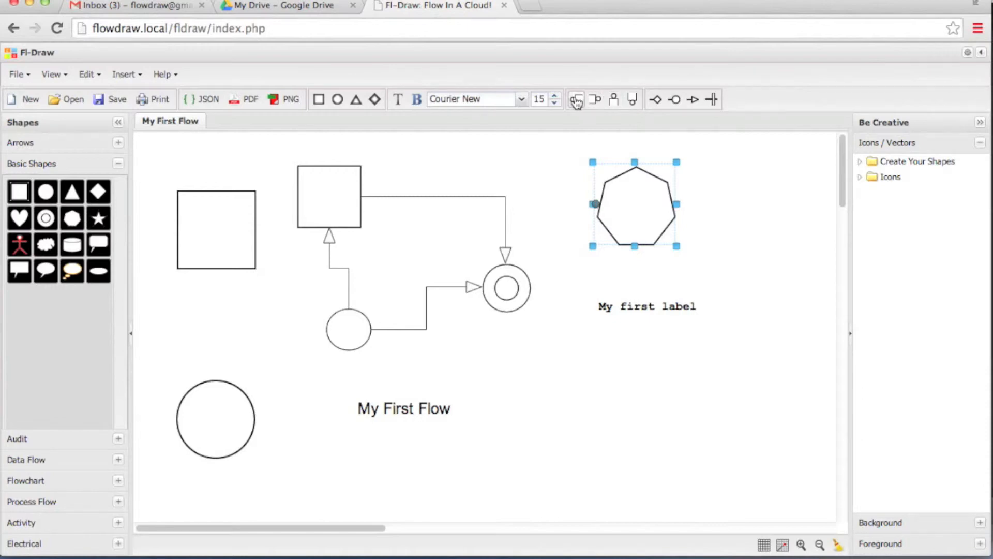
{"action": "left_click_drag", "start_coordinate": [637, 221], "coordinate": [661, 214]}
{"action": "left_click", "coordinate": [577, 194]}
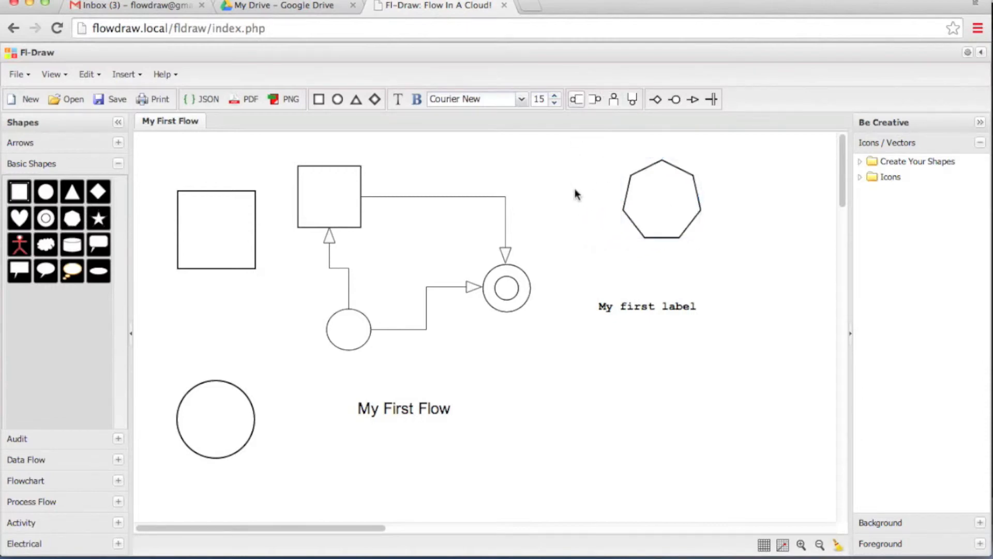
{"action": "left_click_drag", "start_coordinate": [576, 232], "coordinate": [535, 286]}
{"action": "left_click_drag", "start_coordinate": [671, 213], "coordinate": [666, 223]}
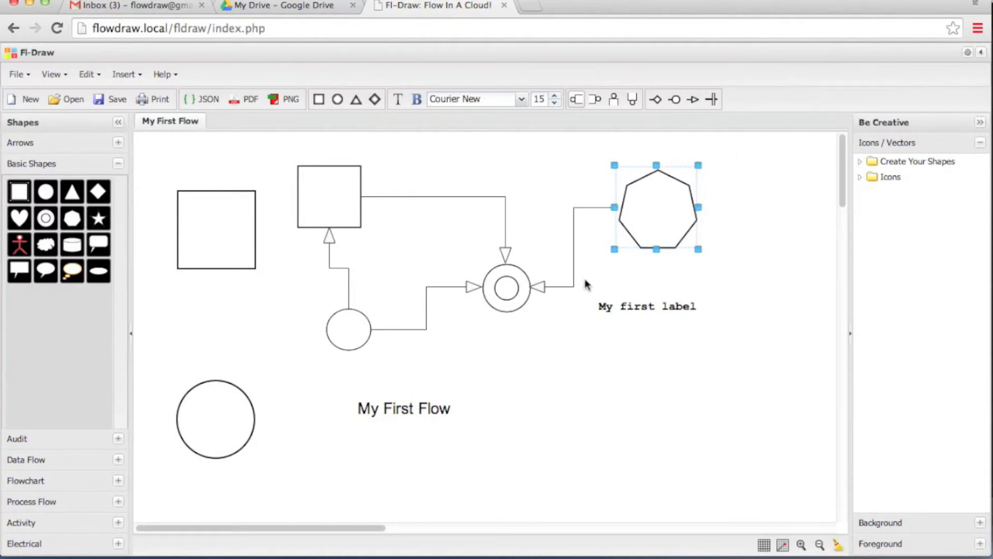
Step: Try the diamond, circle and arrow end markers on the heptagon's connector, finishing with the bar marker
{"action": "left_click", "coordinate": [565, 289]}
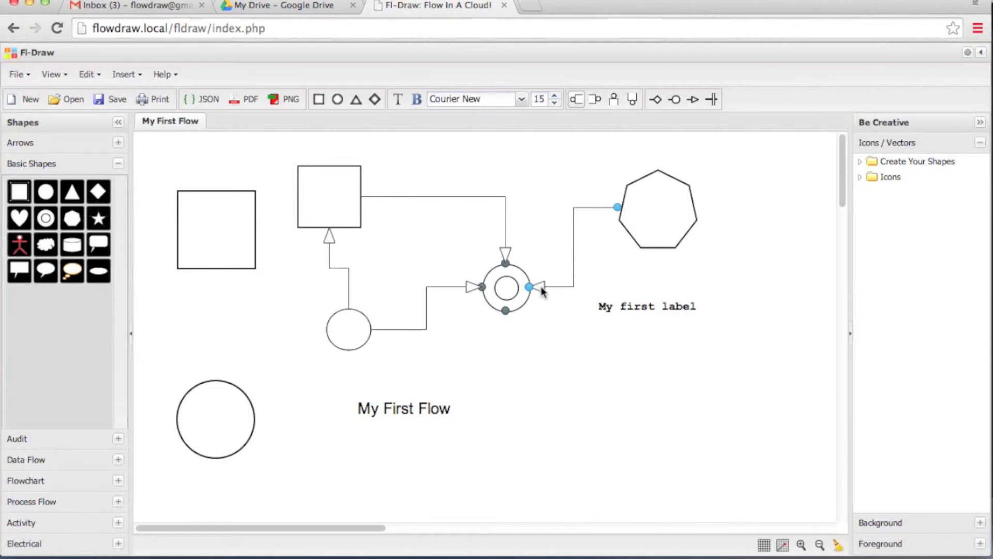
{"action": "left_click", "coordinate": [656, 100]}
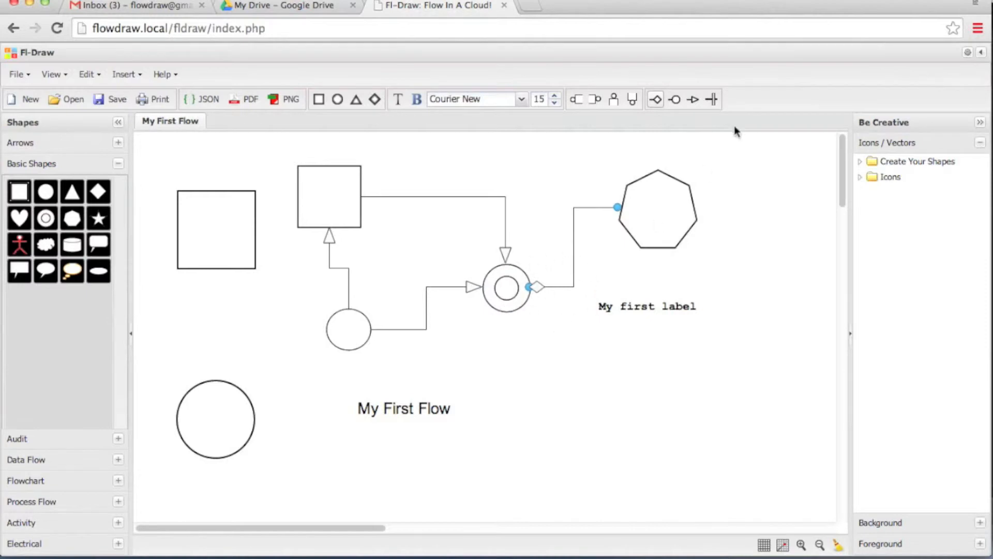
{"action": "left_click", "coordinate": [675, 100]}
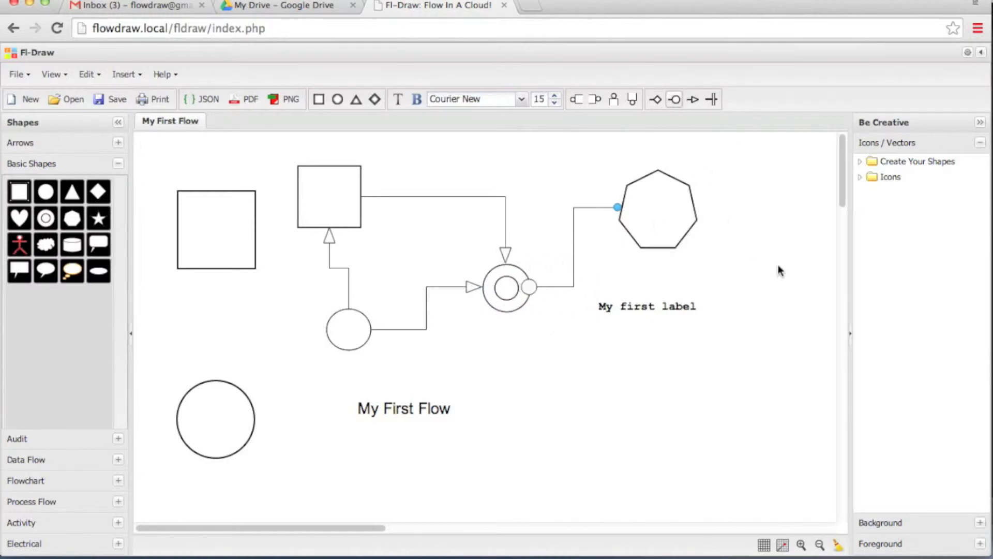
{"action": "left_click", "coordinate": [693, 100]}
{"action": "left_click", "coordinate": [712, 103]}
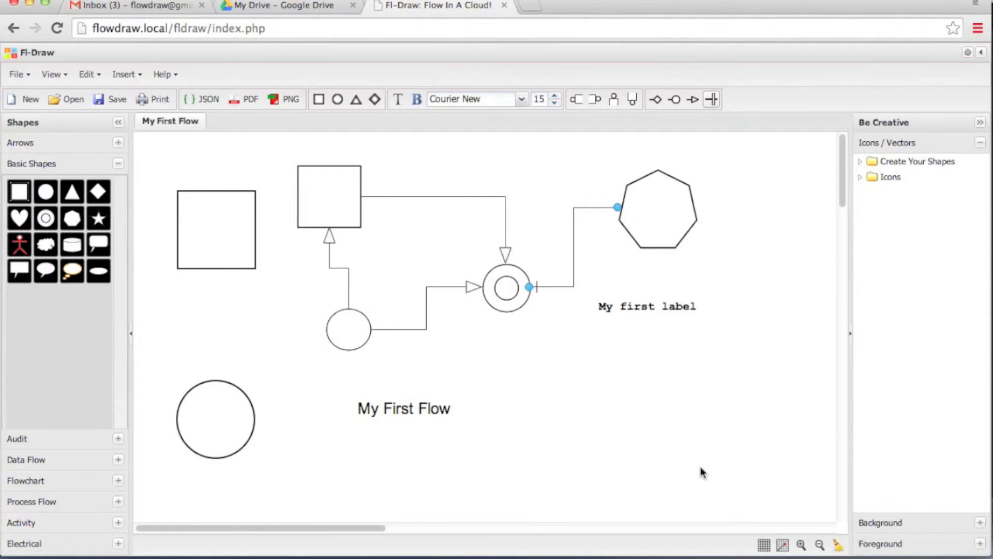
Step: Show the canvas grid and reposition the large square, the heptagon and the small connected circle
{"action": "left_click", "coordinate": [763, 545]}
{"action": "left_click_drag", "start_coordinate": [203, 228], "coordinate": [210, 275]}
{"action": "left_click", "coordinate": [671, 196]}
{"action": "left_click_drag", "start_coordinate": [671, 195], "coordinate": [635, 190]}
{"action": "left_click_drag", "start_coordinate": [350, 338], "coordinate": [371, 337]}
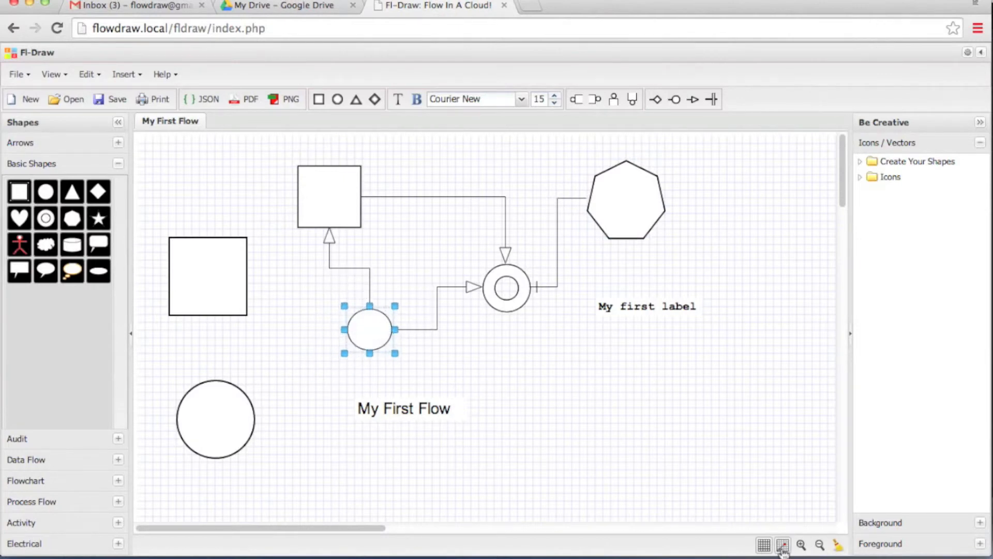
Step: Move the heptagon down and to the right, and shift the double circle slightly down
{"action": "left_click", "coordinate": [624, 210]}
{"action": "left_click_drag", "start_coordinate": [625, 210], "coordinate": [650, 223]}
{"action": "mouse_move", "coordinate": [519, 289]}
{"action": "left_mouse_down"}
{"action": "mouse_move", "coordinate": [509, 303]}
{"action": "mouse_move", "coordinate": [535, 306]}
{"action": "mouse_move", "coordinate": [481, 265]}
{"action": "mouse_move", "coordinate": [460, 275]}
{"action": "mouse_move", "coordinate": [504, 297]}
{"action": "left_mouse_up"}
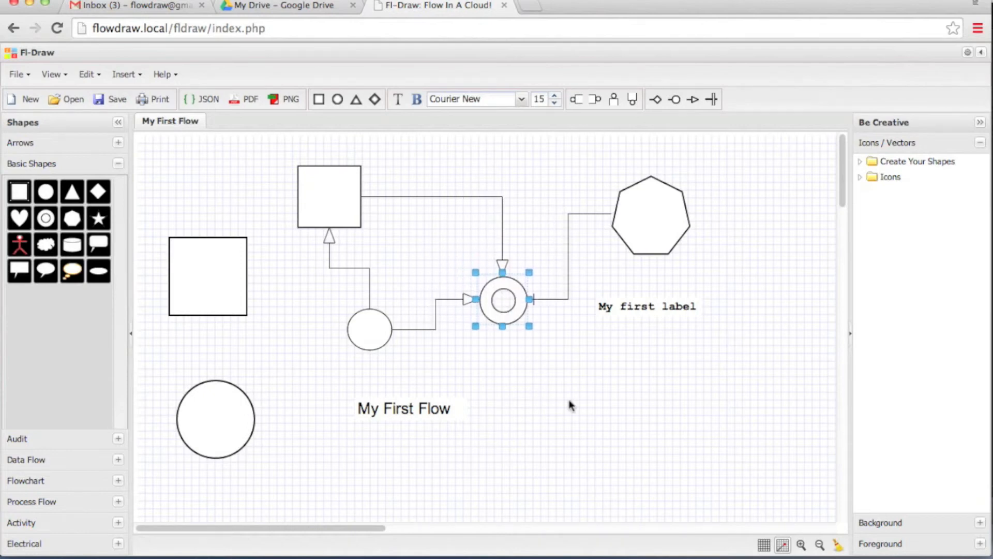
{"action": "left_click", "coordinate": [738, 409]}
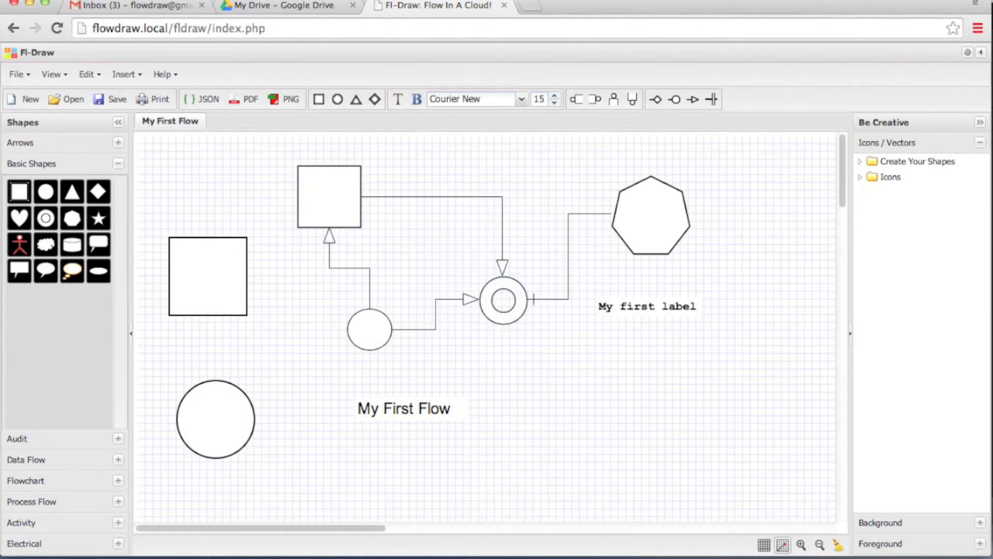
Step: Zoom in on the diagram and zoom back out until all shapes fit in view
{"action": "left_click", "coordinate": [801, 546]}
{"action": "left_click", "coordinate": [801, 545]}
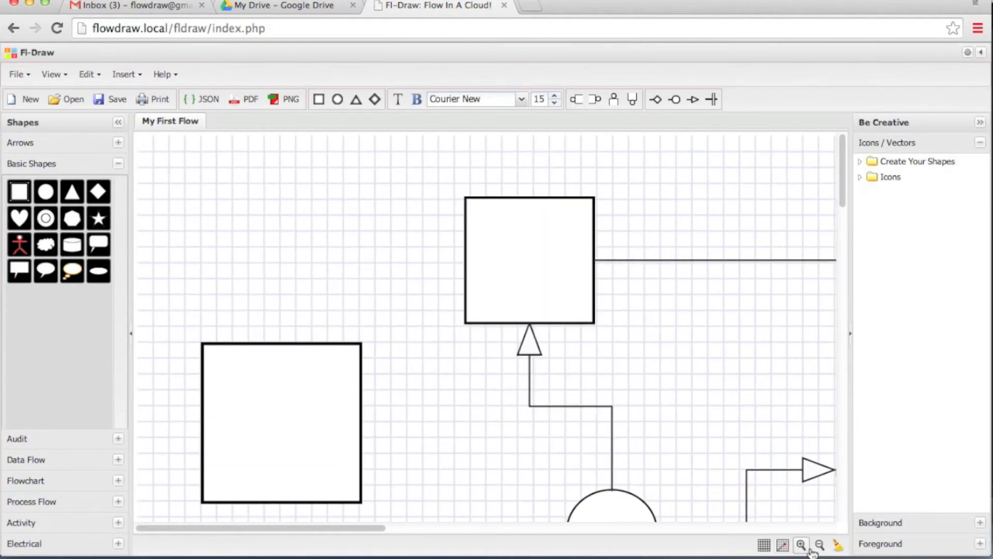
{"action": "left_click", "coordinate": [819, 546]}
{"action": "left_click", "coordinate": [820, 546]}
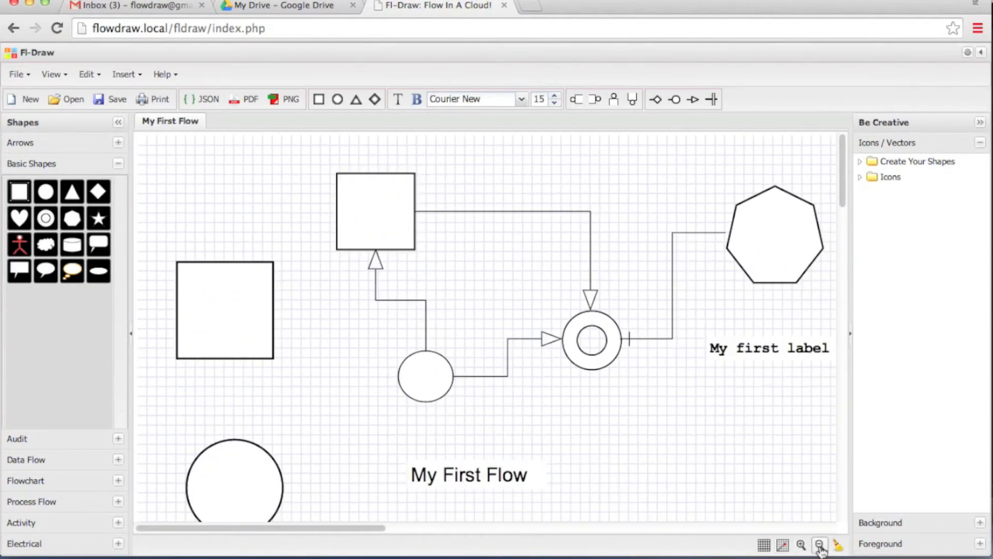
{"action": "left_click", "coordinate": [820, 546]}
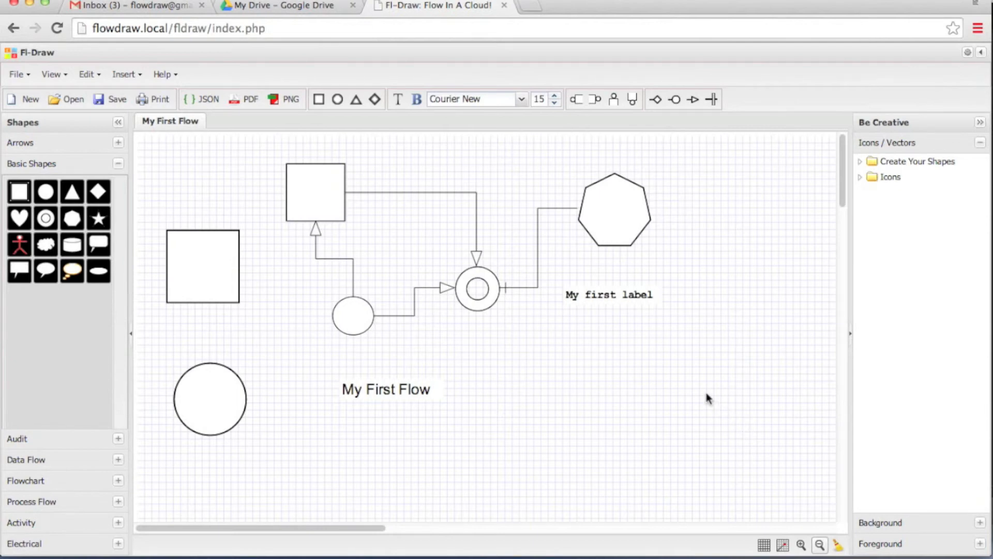
Step: Clear the canvas and open the flow "Learn Fl-Draw PF" without saving the current one
{"action": "left_click", "coordinate": [838, 546]}
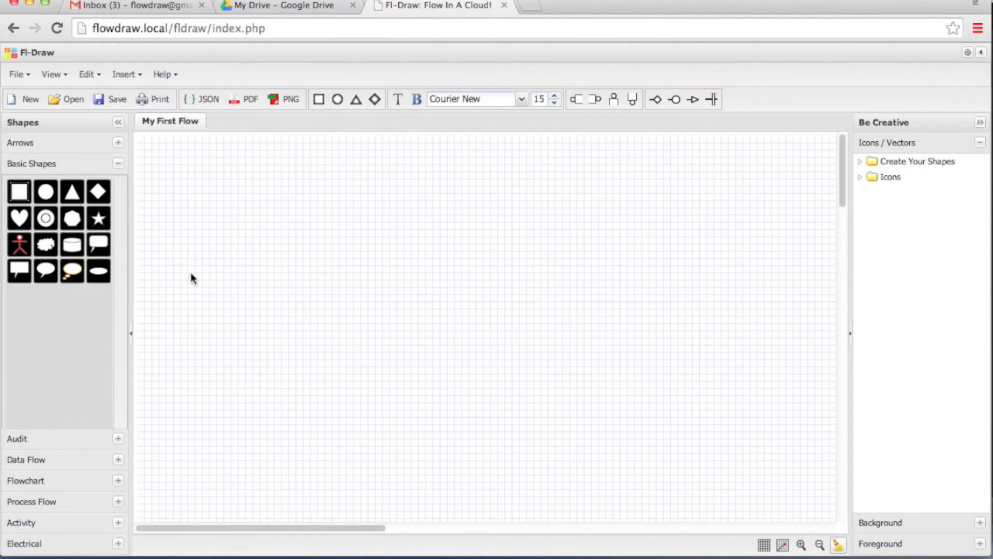
{"action": "left_click", "coordinate": [71, 98]}
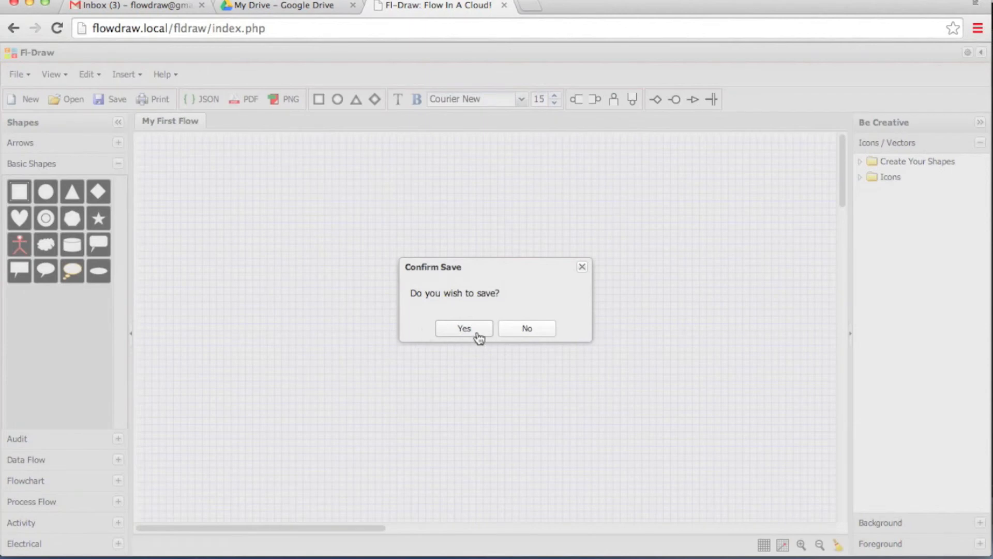
{"action": "left_click", "coordinate": [529, 329]}
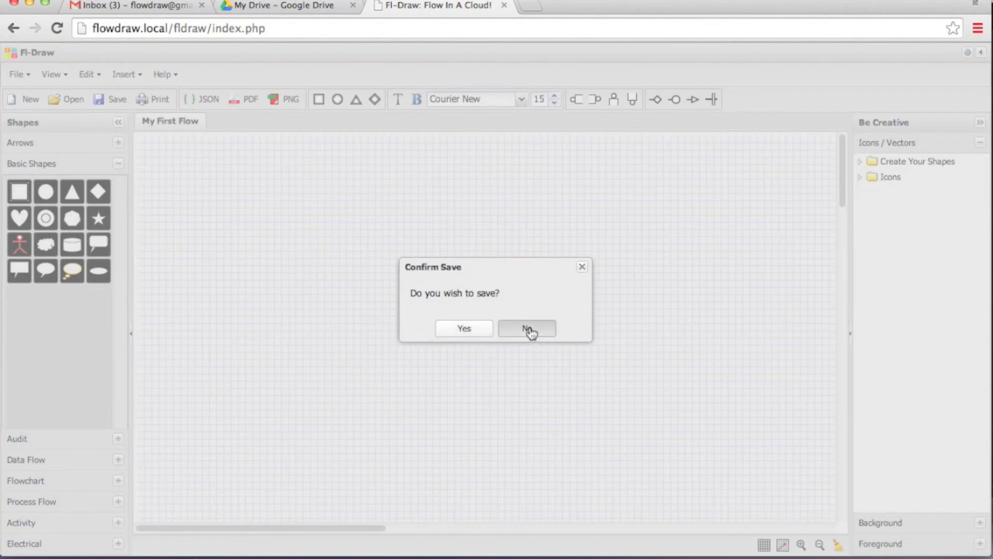
{"action": "mouse_move", "coordinate": [459, 153]}
{"action": "left_mouse_down"}
{"action": "mouse_move", "coordinate": [410, 168]}
{"action": "mouse_move", "coordinate": [477, 153]}
{"action": "left_mouse_up"}
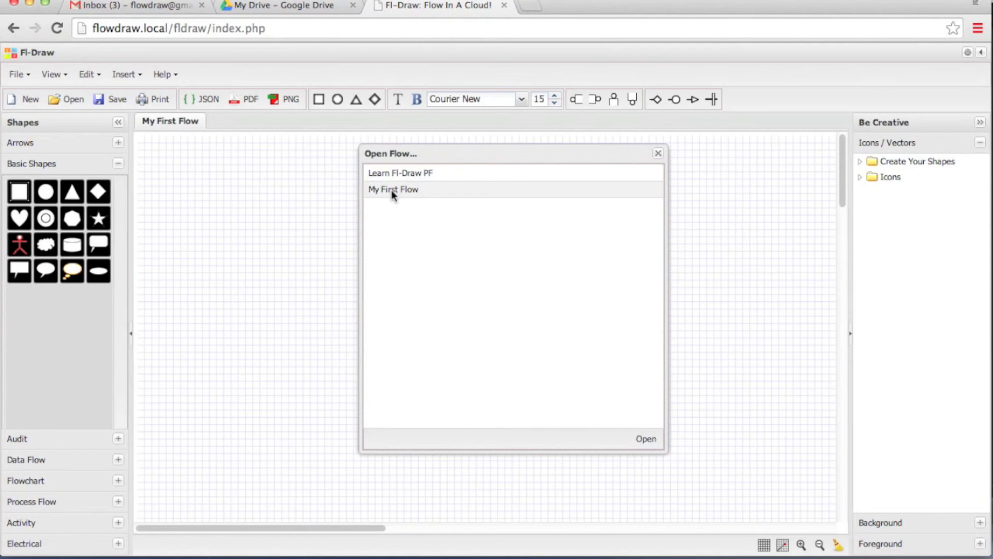
{"action": "left_click", "coordinate": [404, 174]}
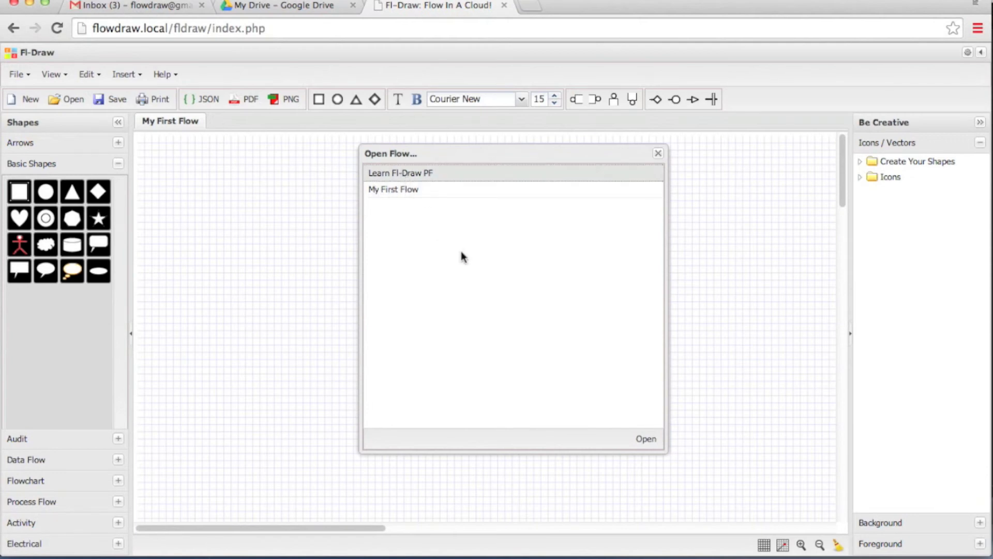
{"action": "left_click", "coordinate": [646, 440]}
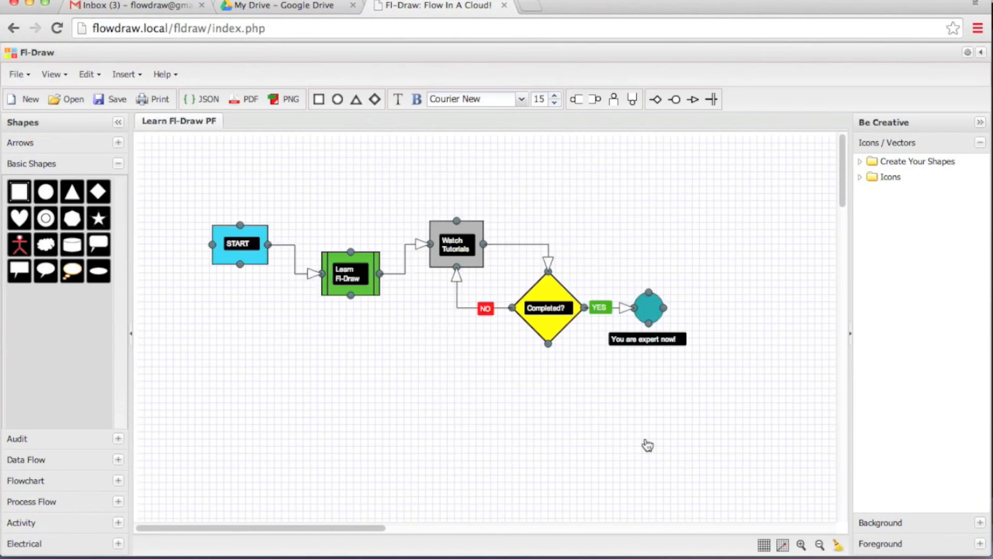